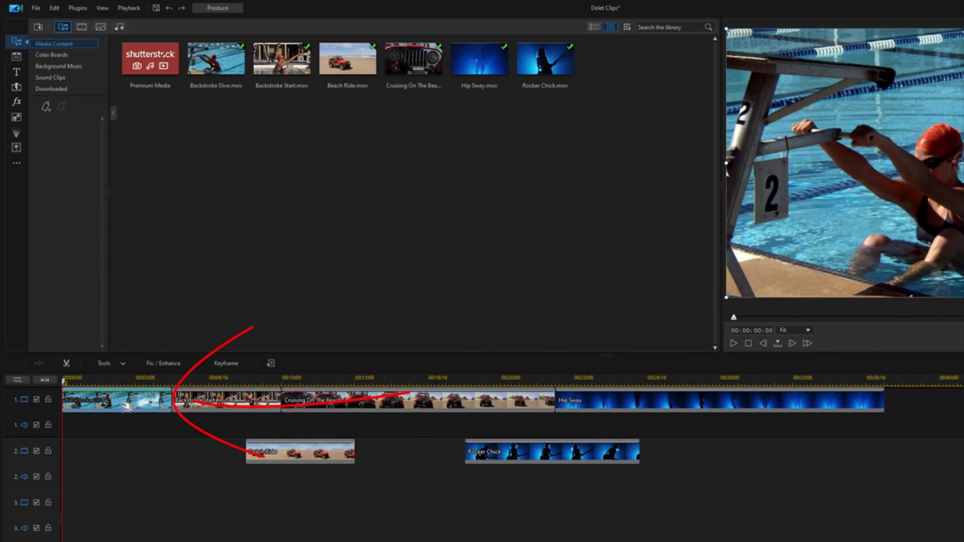
- Remove the Backstroke Dive clip from track 1 with Shift+Delete, leaving an empty gap
right_click(125, 408)
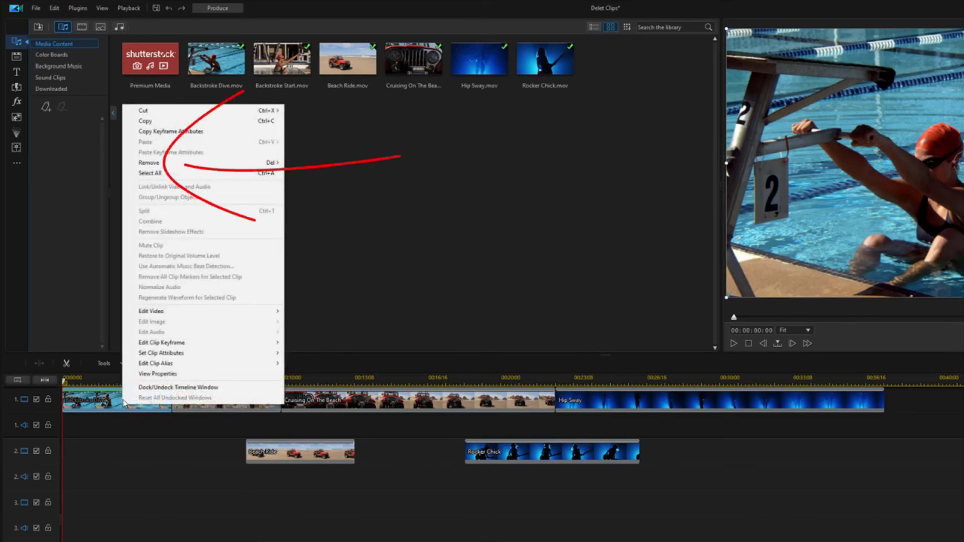
mouse_move(171, 166)
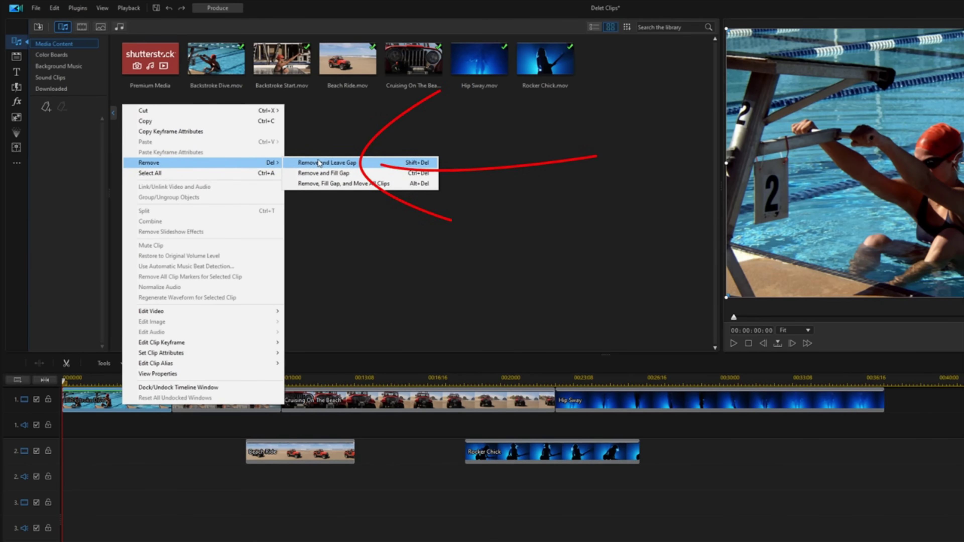
click(173, 510)
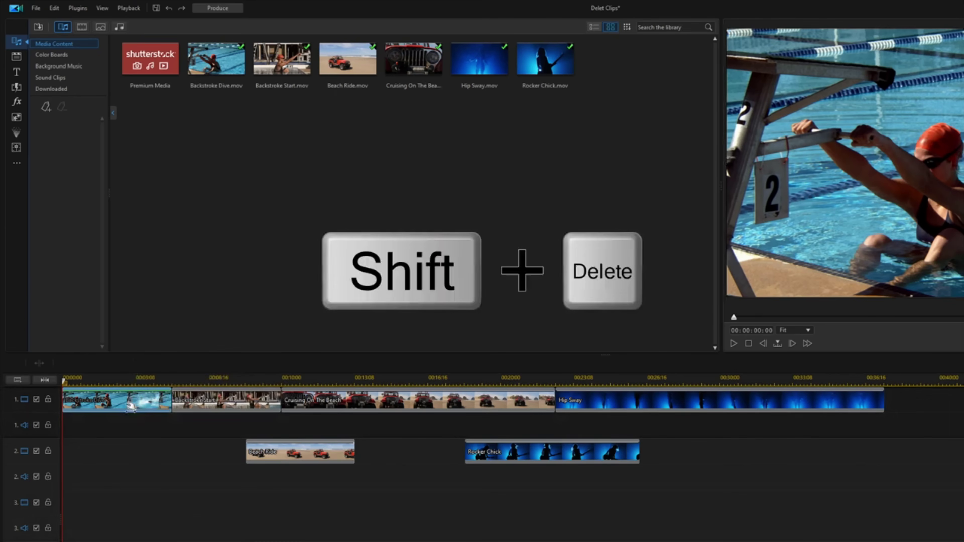
click(131, 409)
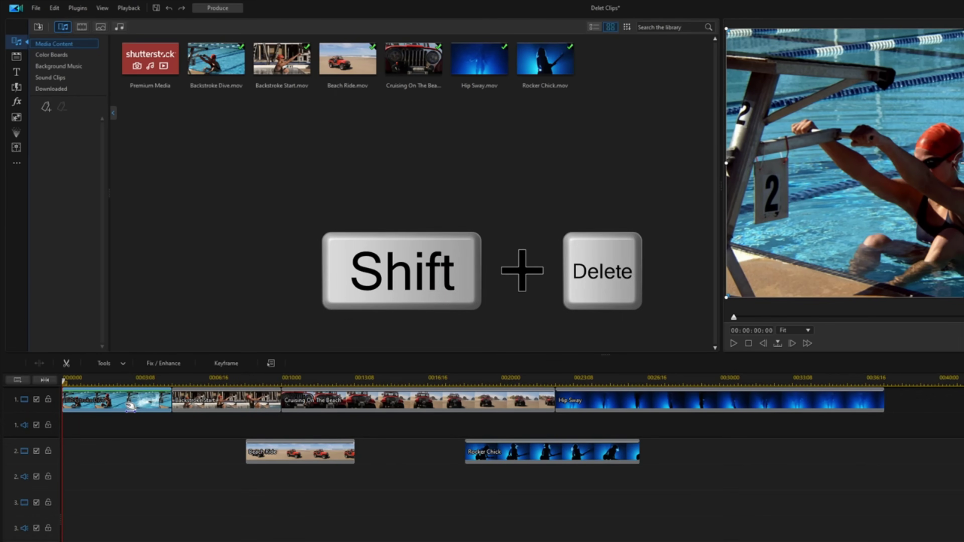
key(shift+Delete)
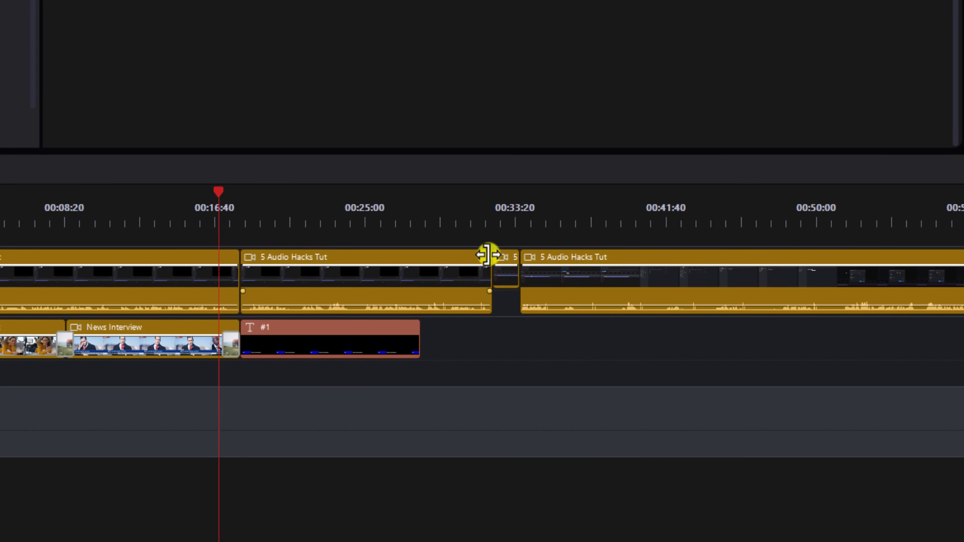
- Trim the first 5 Audio Hacks Tut clip's end to the playhead using Trim Only
click(487, 254)
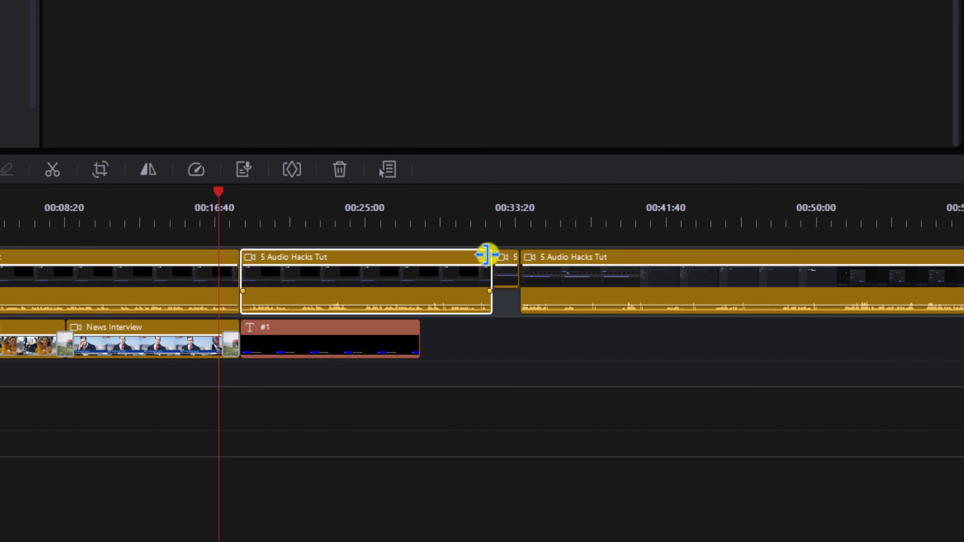
drag(487, 254, 450, 259)
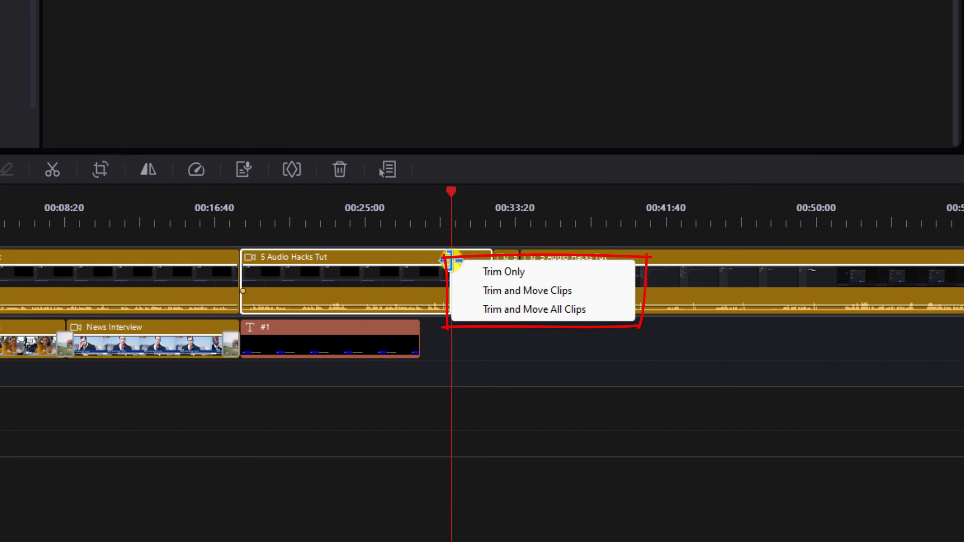
click(557, 272)
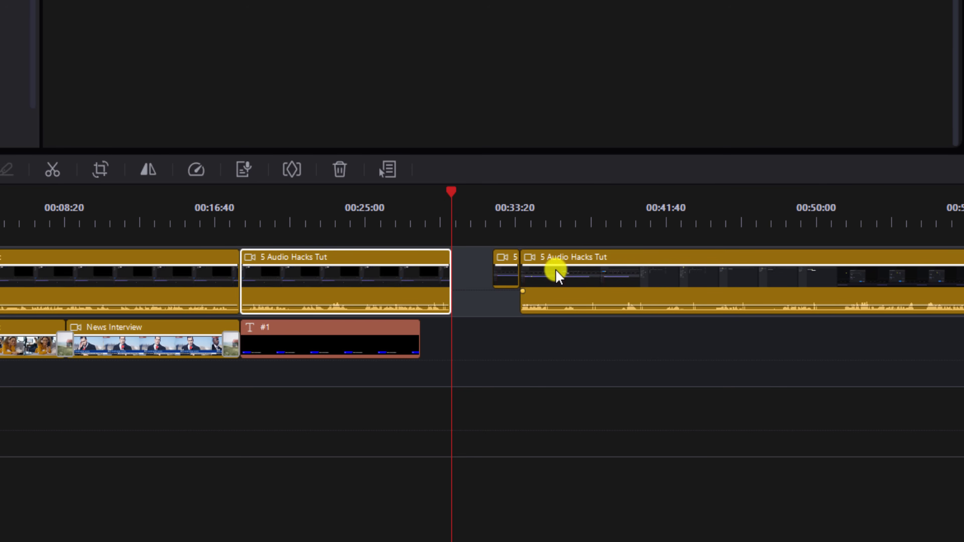
- Undo the Trim Only edit, then try Trim and Move Clips on the clip end and undo it
key(ctrl+z)
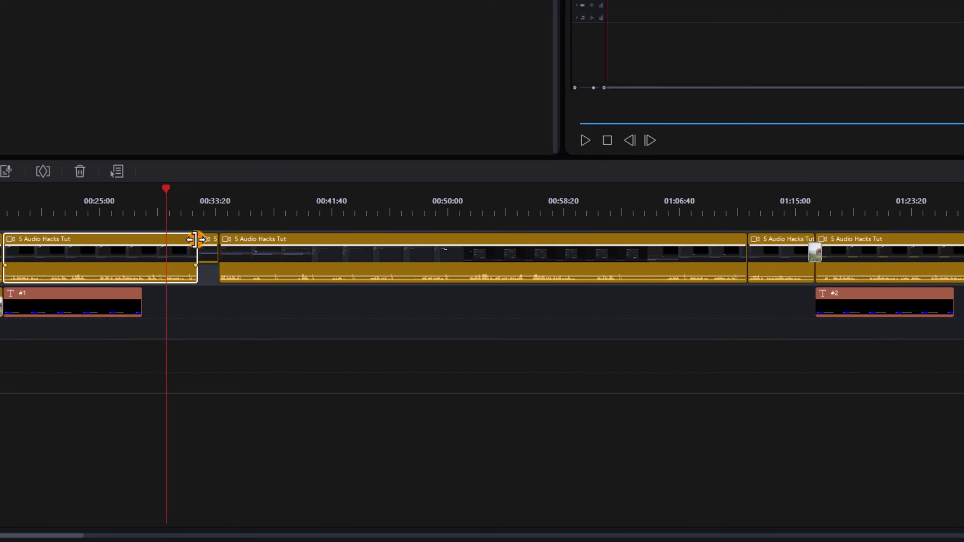
drag(194, 240, 170, 241)
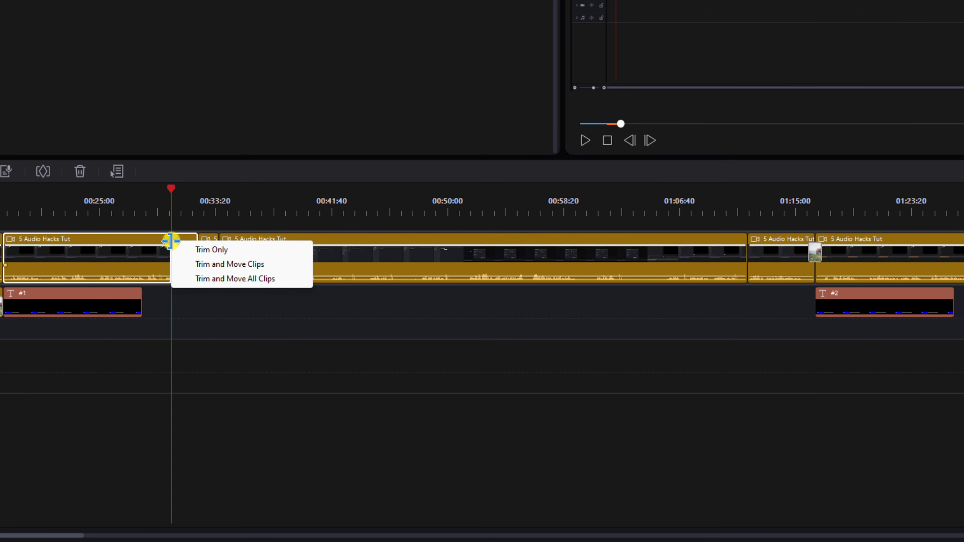
click(266, 264)
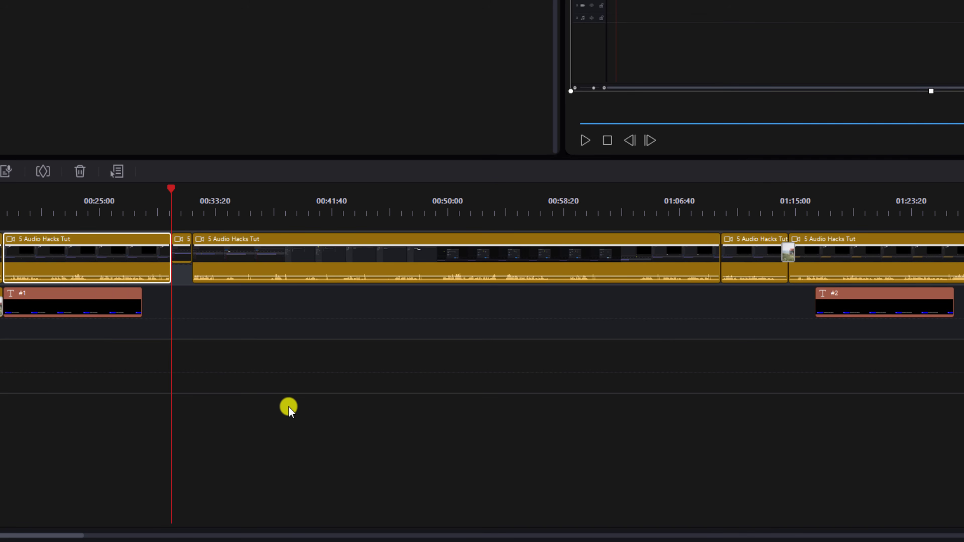
key(ctrl+z)
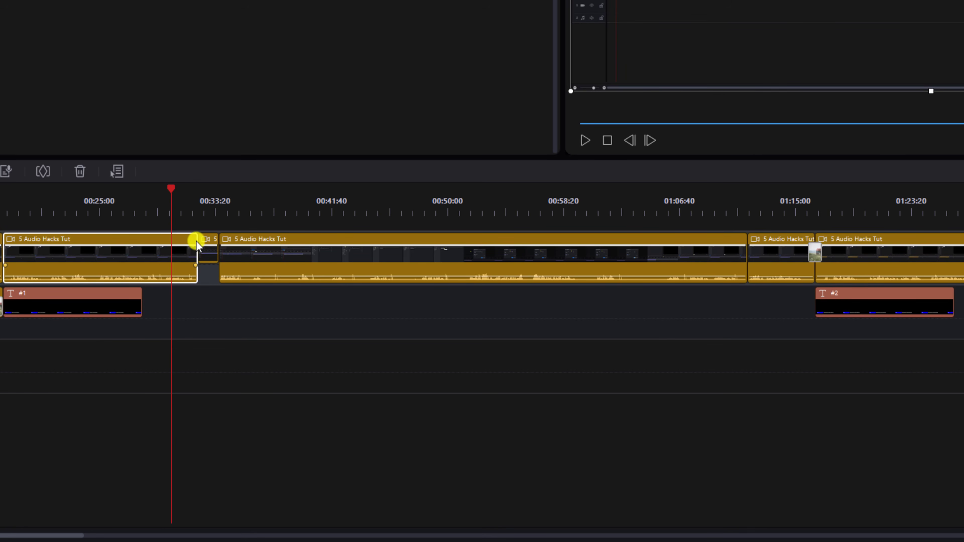
- Try Trim and Move All Clips on the same clip end, then undo it
drag(196, 241, 164, 239)
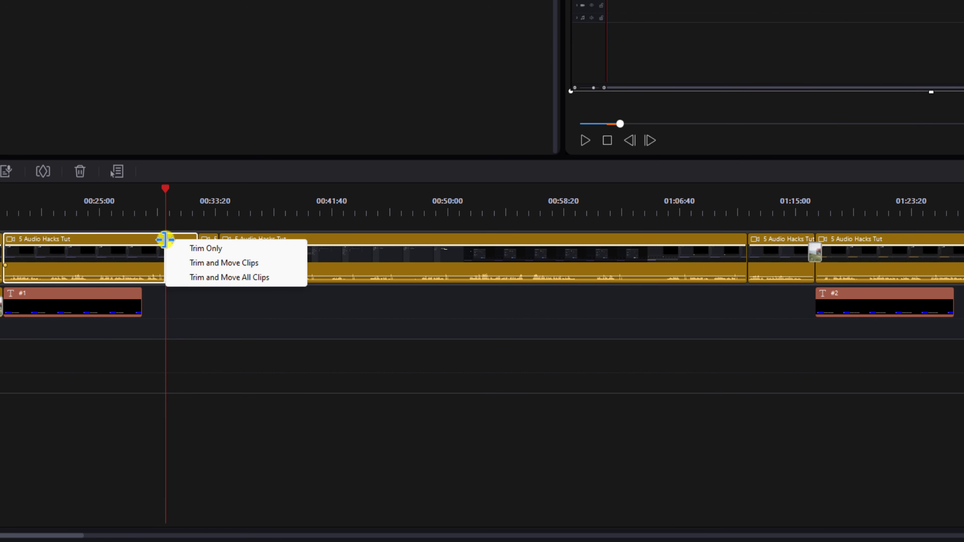
click(284, 279)
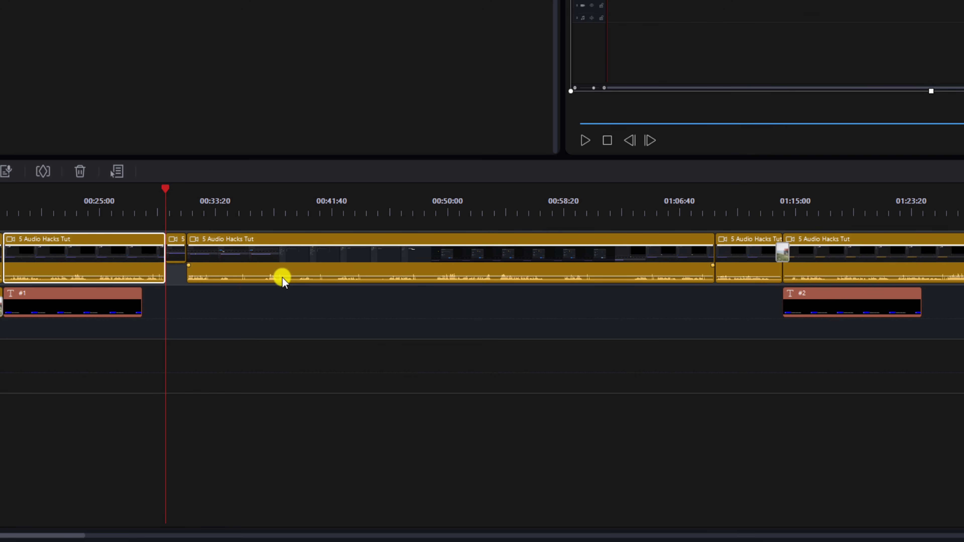
key(ctrl+z)
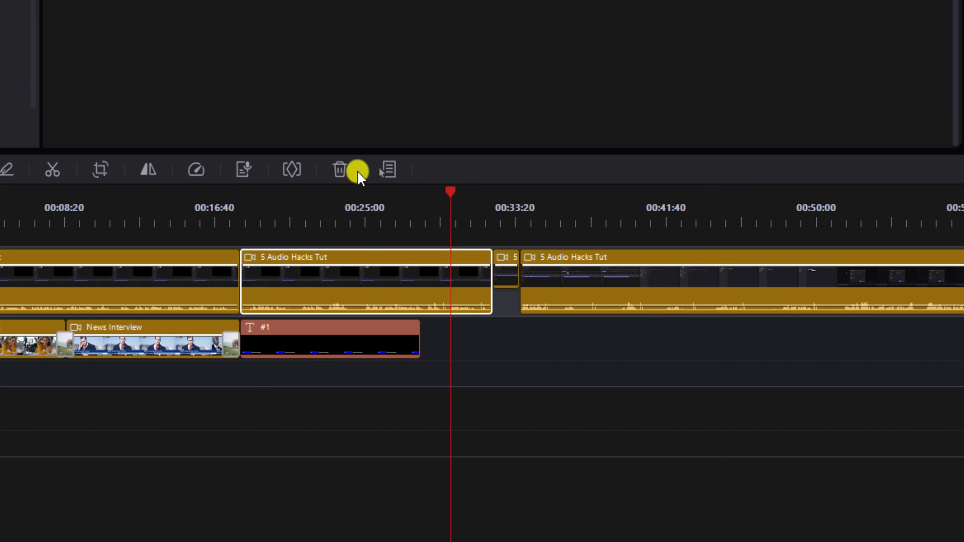
click(340, 169)
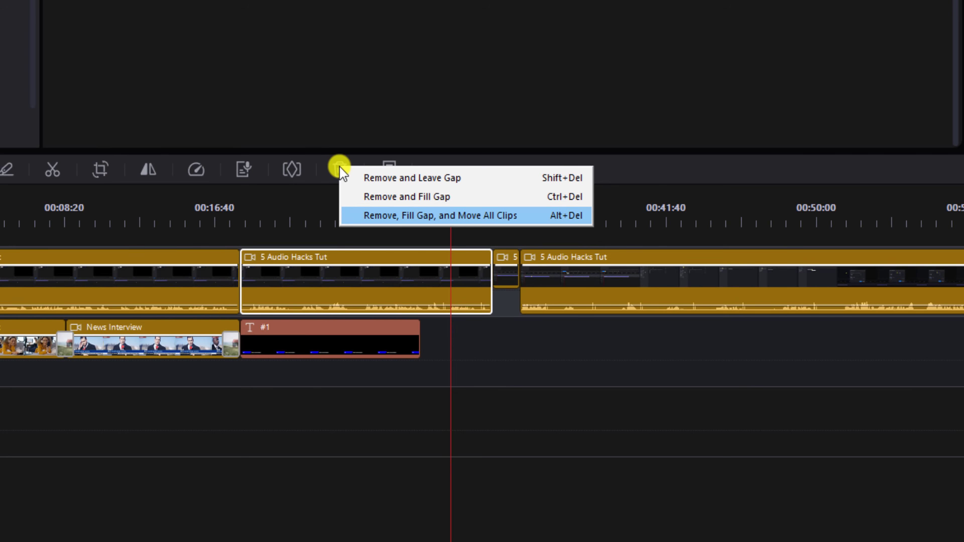
- Dismiss the open removal options menu
click(528, 321)
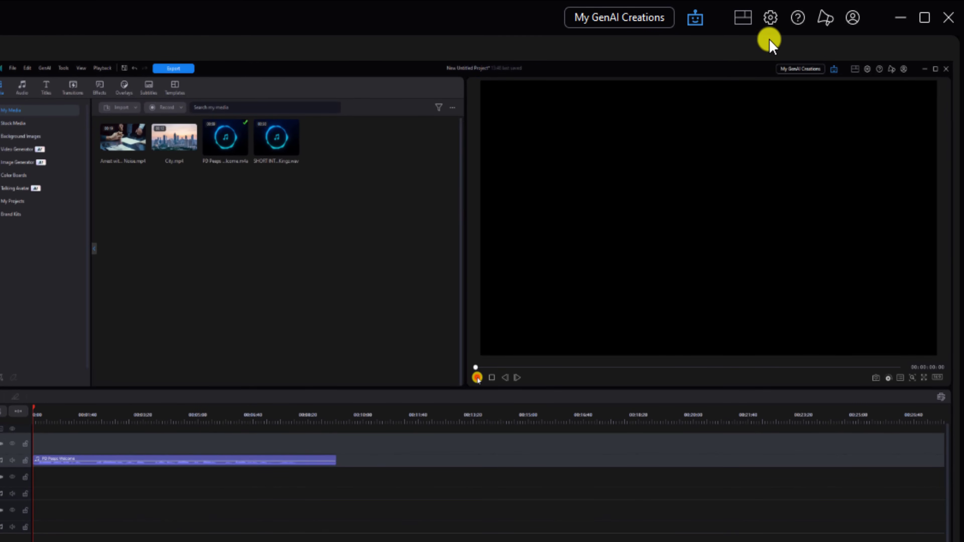
- Enable auto ripple editing for remove/trim in the Editing preferences and confirm
click(770, 17)
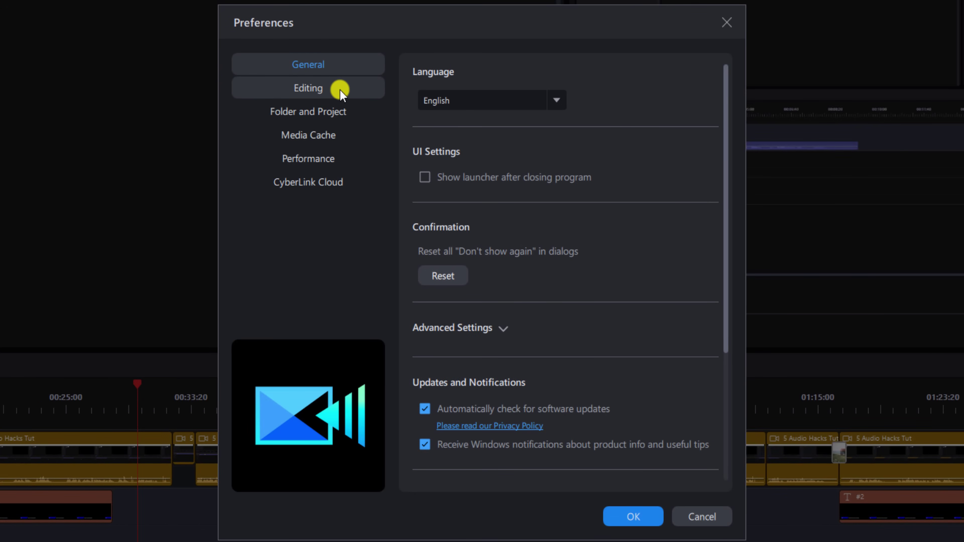
click(339, 91)
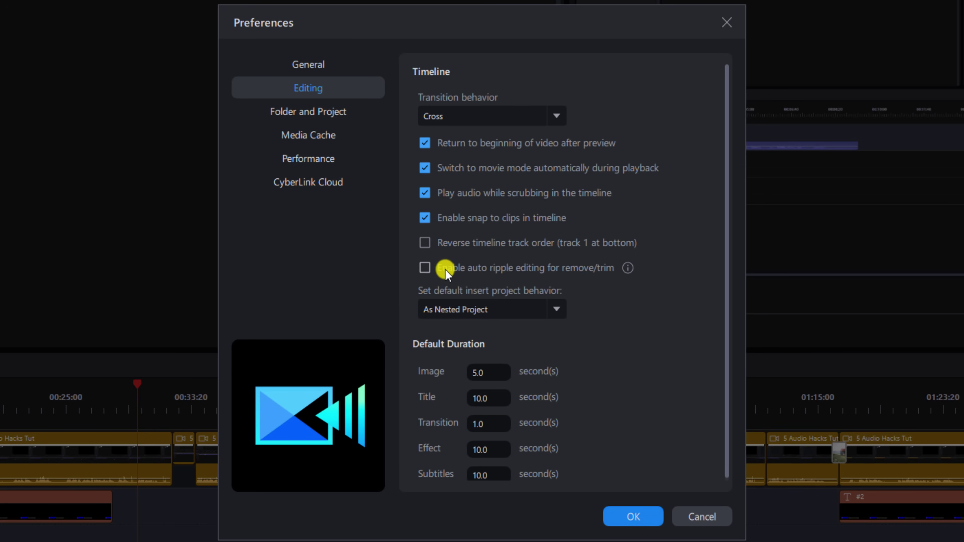
click(424, 268)
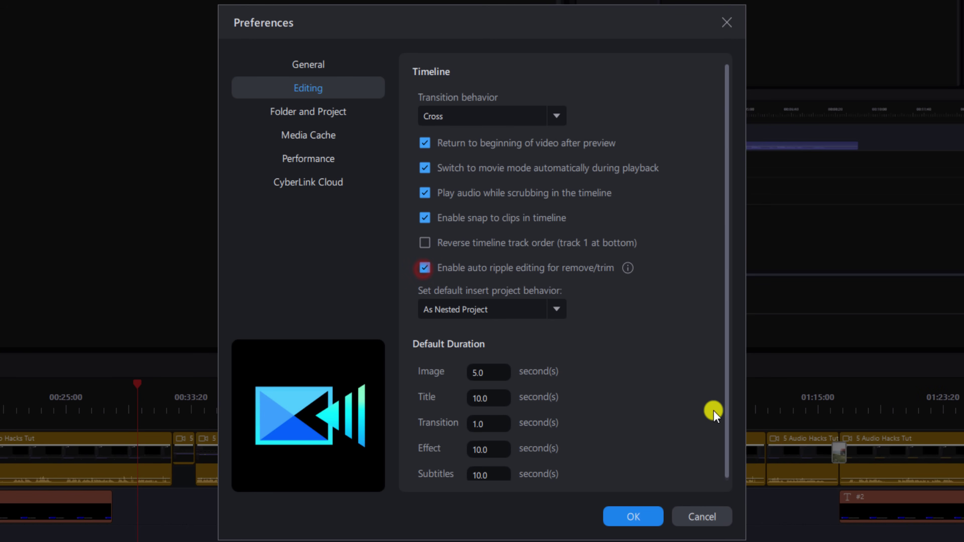
click(628, 517)
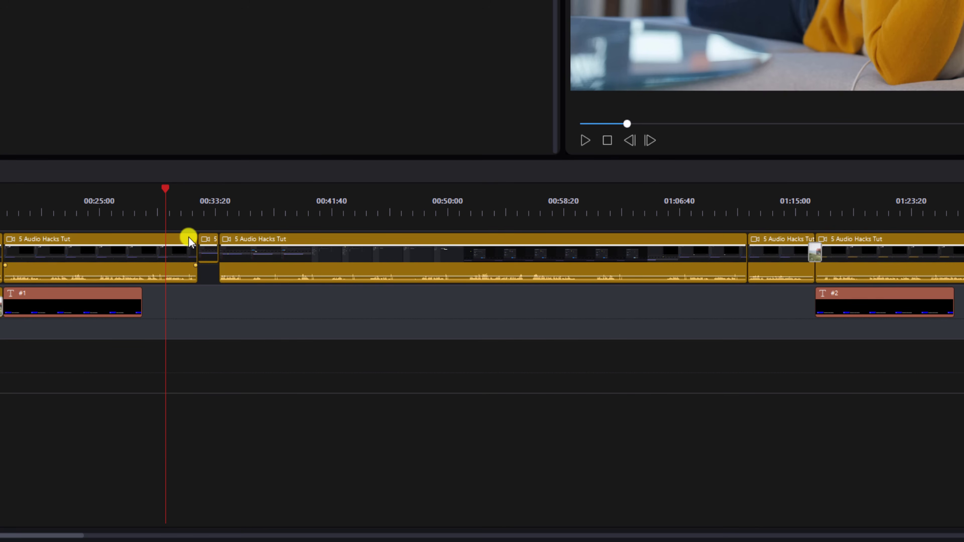
- Trim the first 5 Audio Hacks Tut clip's end, then remove the middle clip so later clips ripple left
click(193, 240)
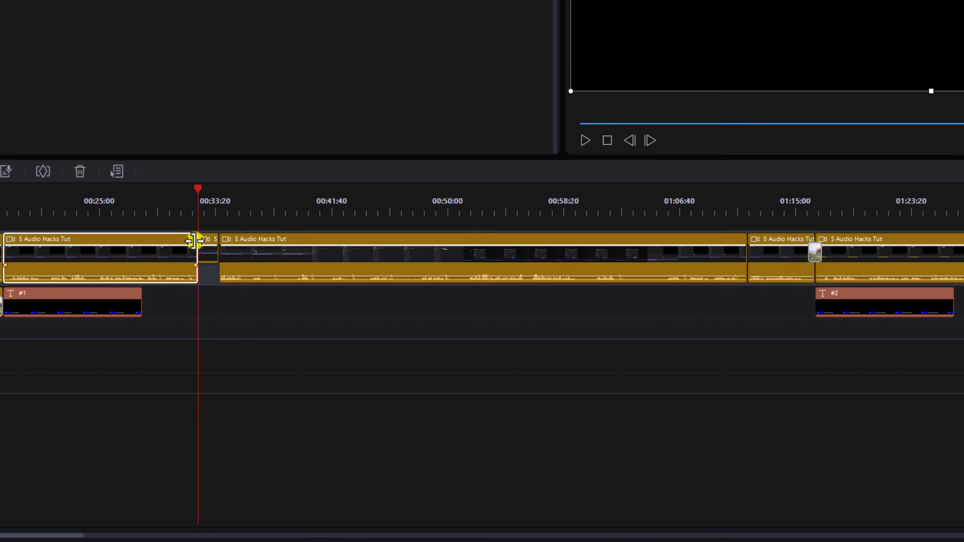
drag(193, 241, 168, 243)
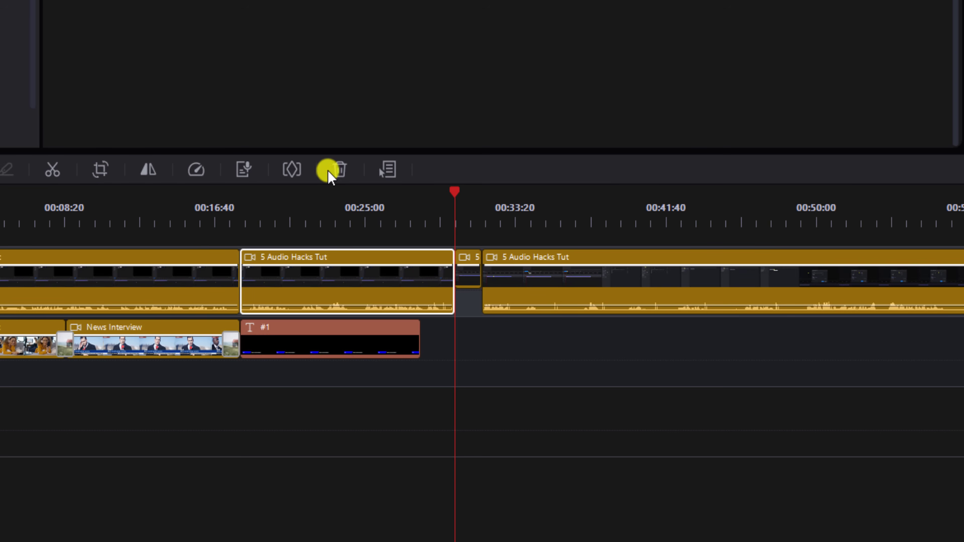
click(348, 170)
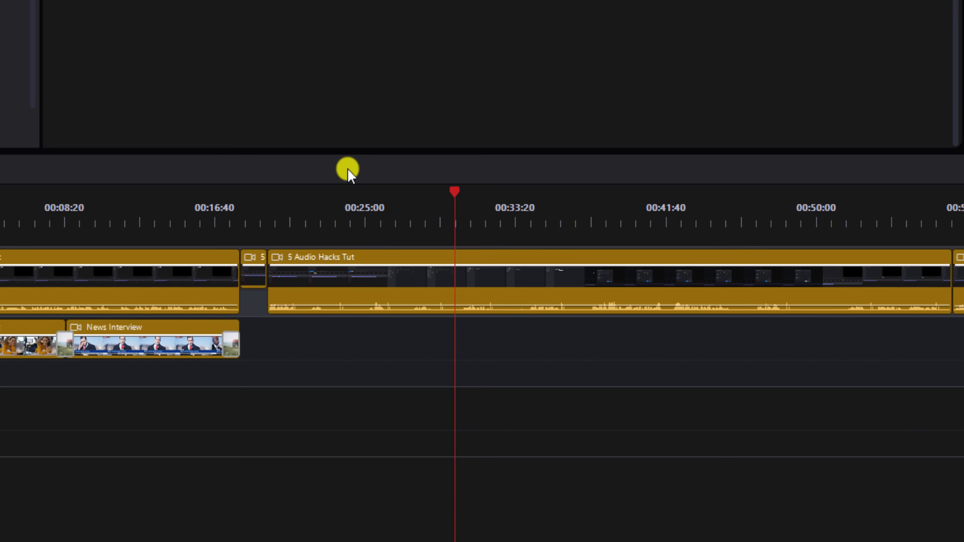
- Restore the middle clip, switch auto ripple editing off, and delete that clip to leave a gap
key(ctrl+z)
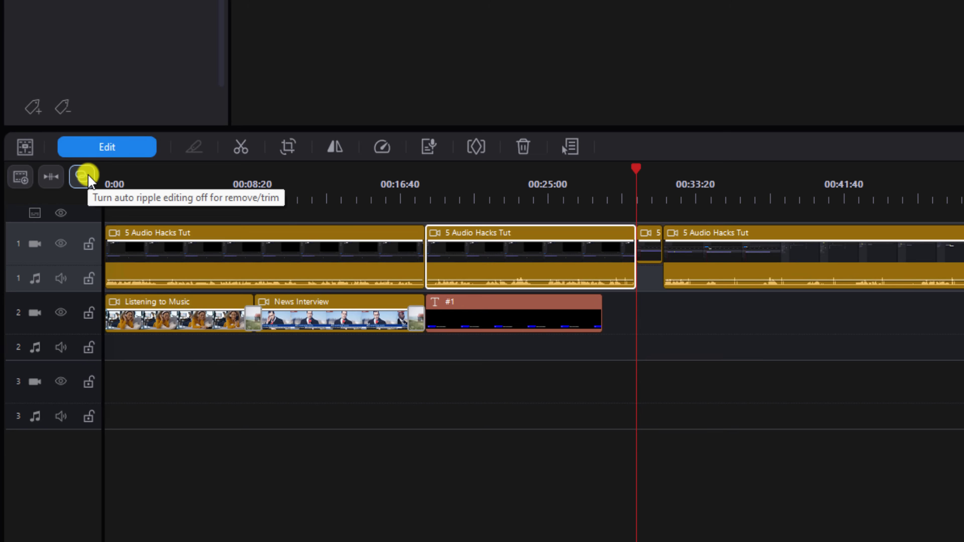
click(88, 177)
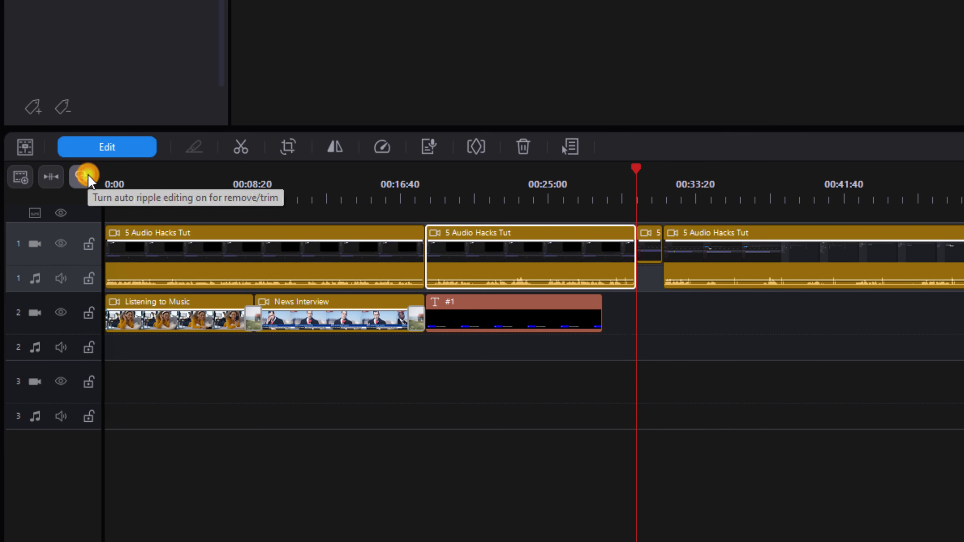
click(525, 148)
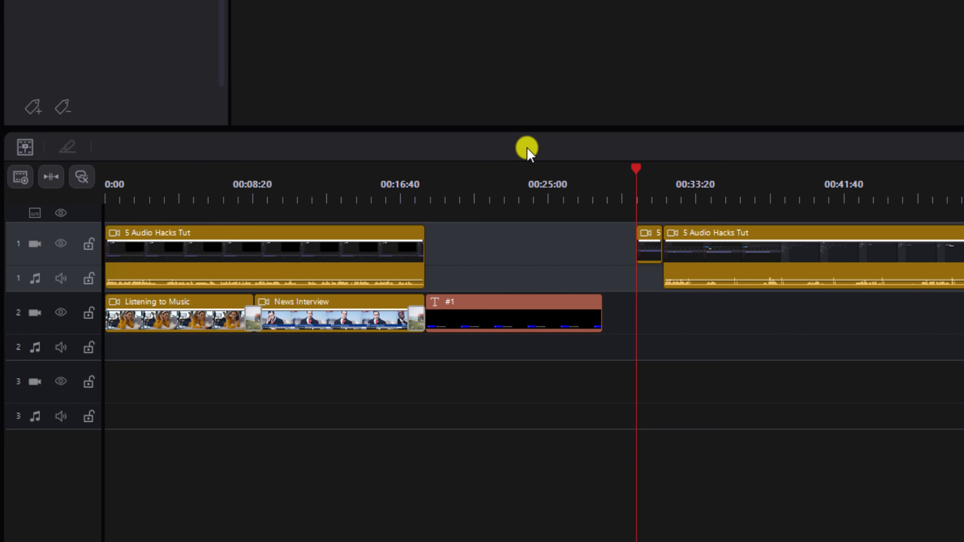
- Close the track-1 gap with Remove and Move All Timeline Clips After Removed Gap, after testing the same-track option
right_click(508, 253)
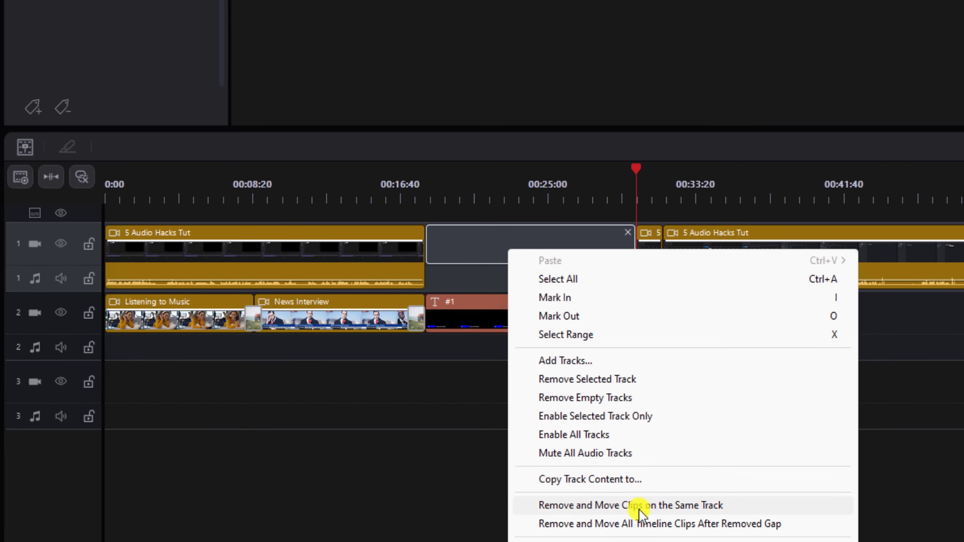
click(731, 506)
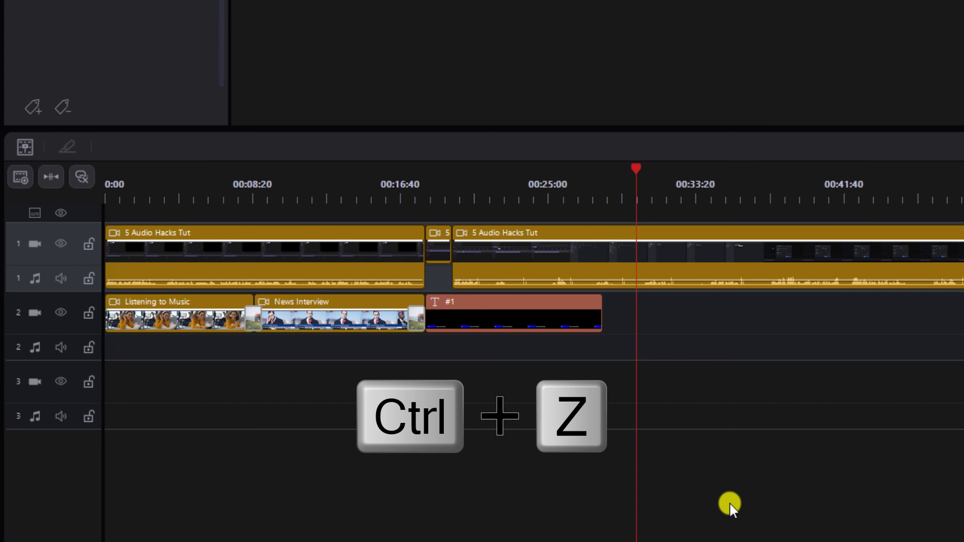
key(ctrl+z)
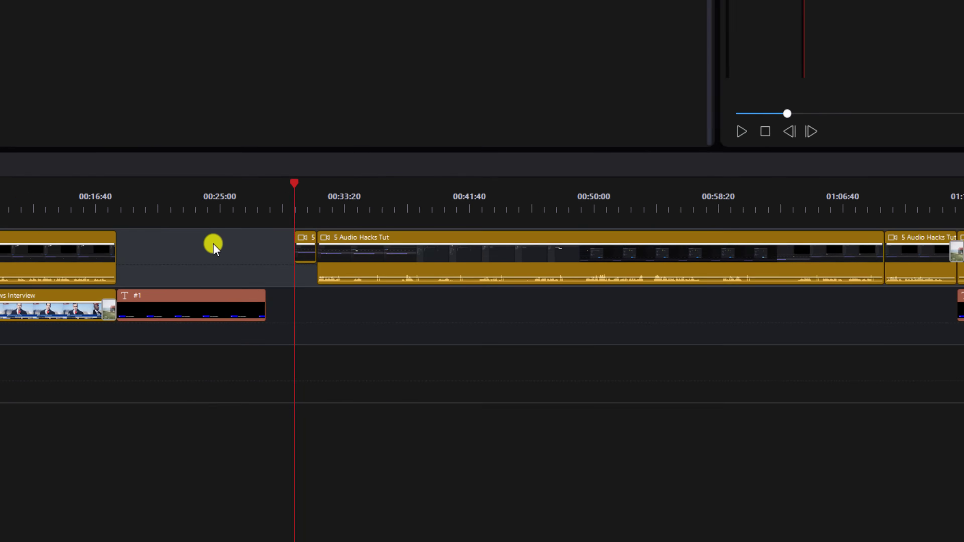
right_click(213, 244)
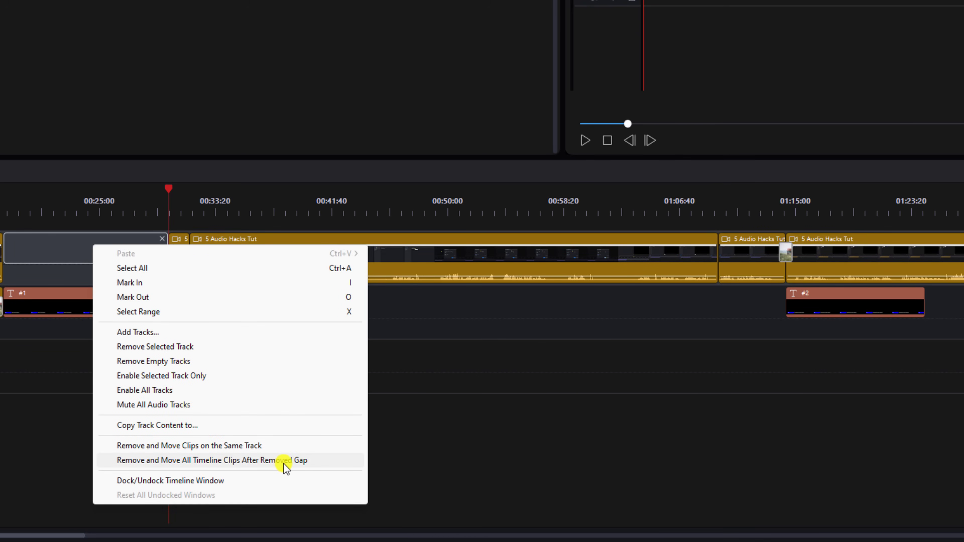
click(318, 461)
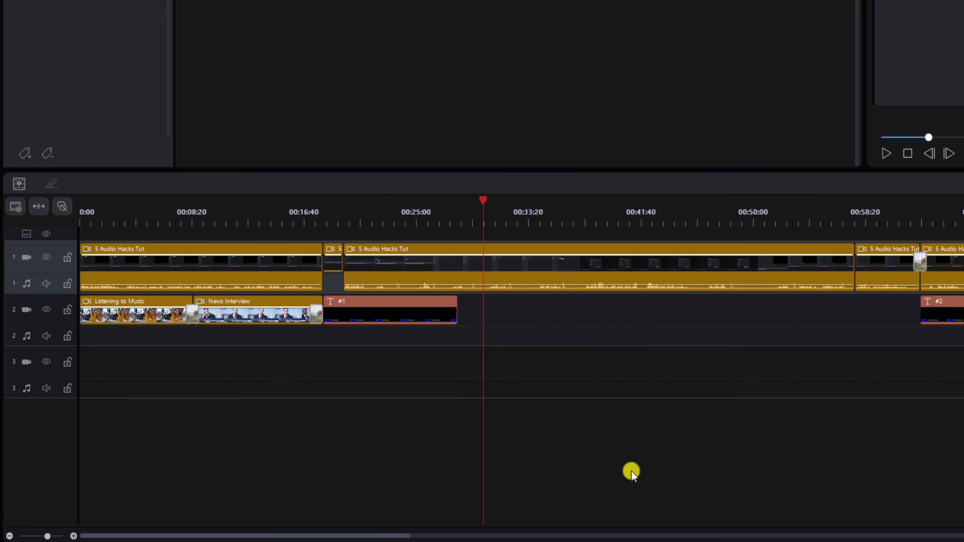
- Restore the middle clip, re-enable auto ripple editing, and move all clips down one track
key(ctrl+z)
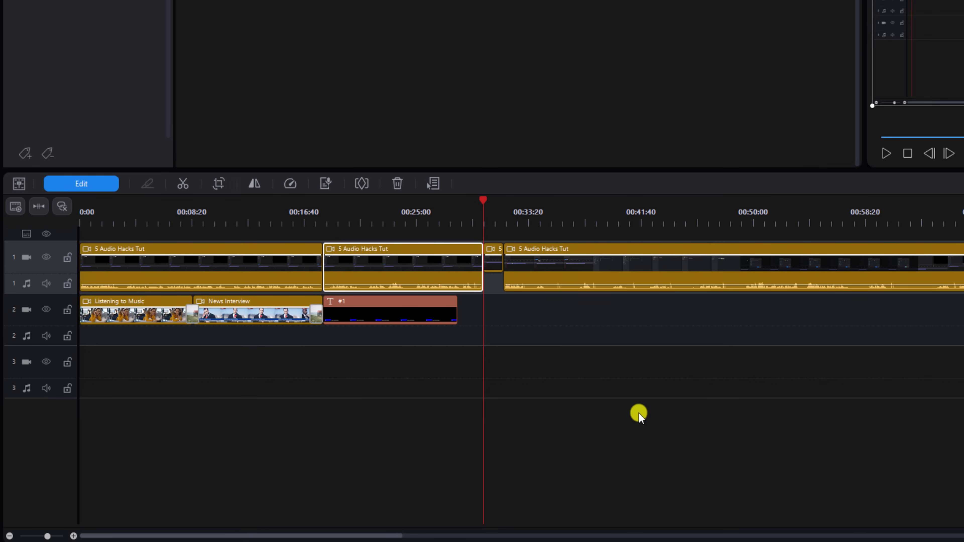
click(650, 391)
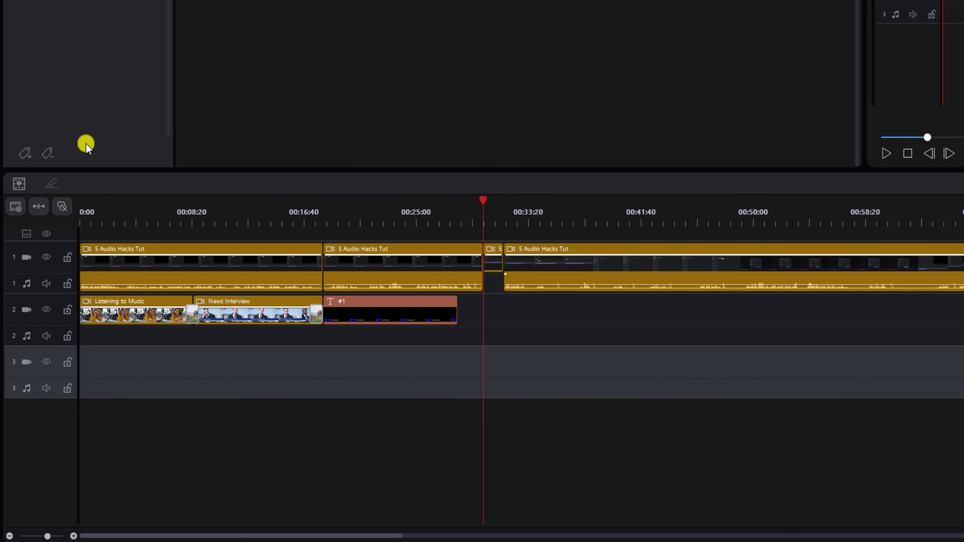
click(60, 207)
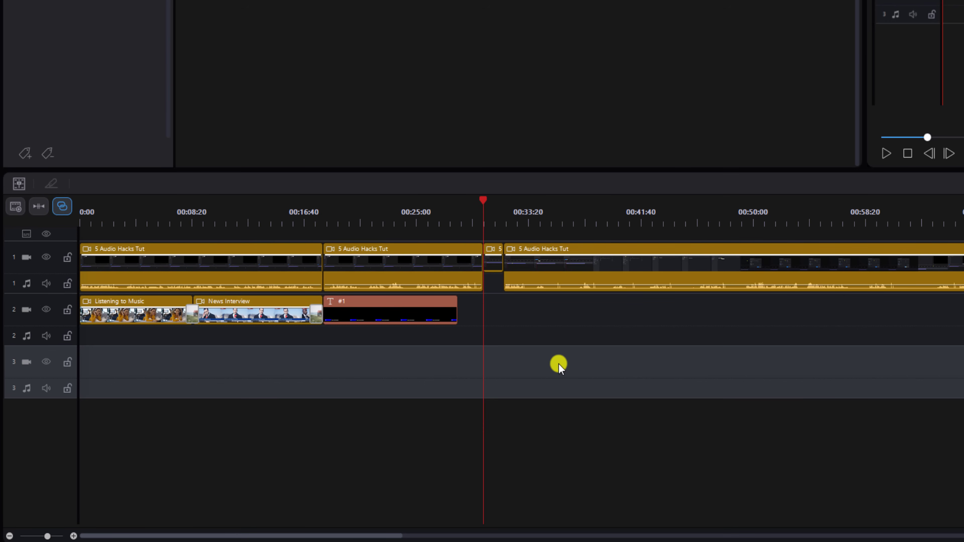
key(ctrl+a)
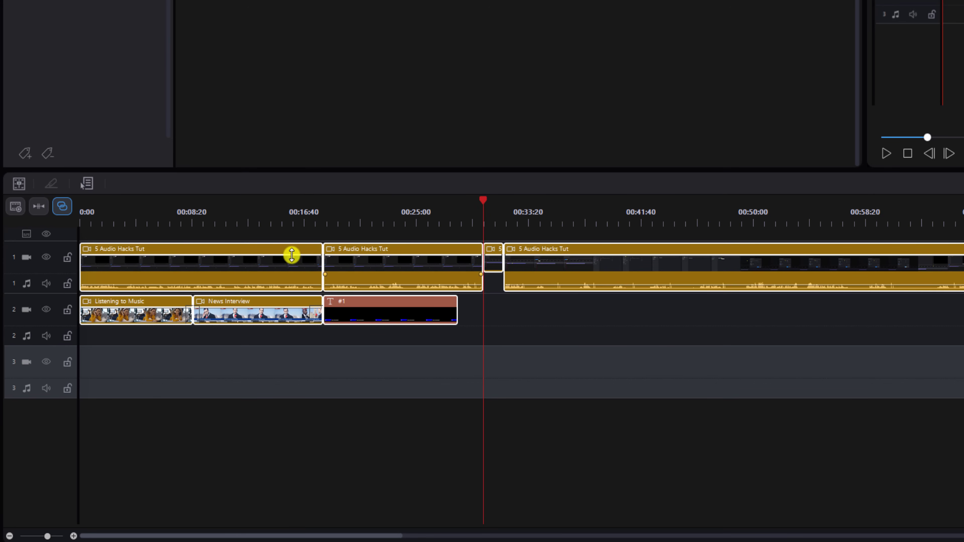
drag(271, 254, 245, 317)
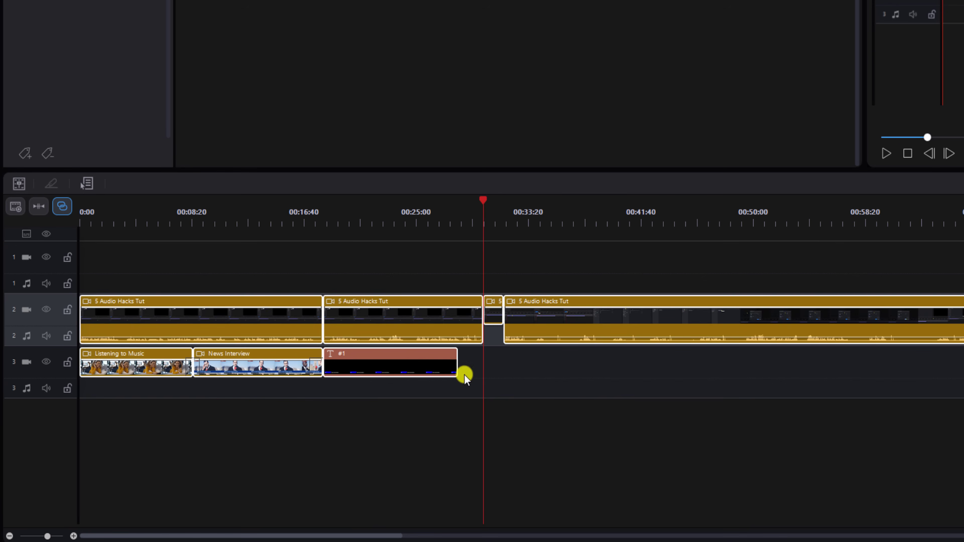
click(448, 302)
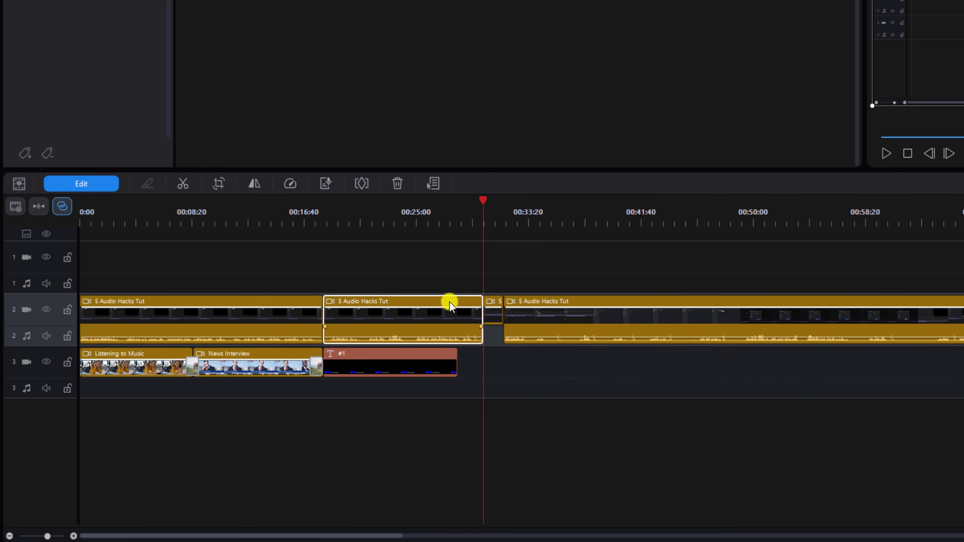
drag(481, 302, 437, 303)
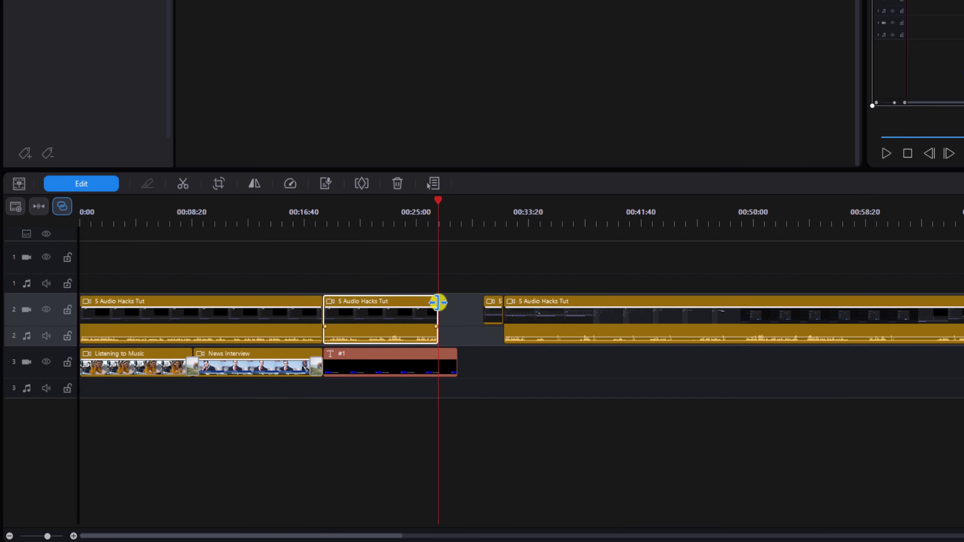
key(ctrl+z)
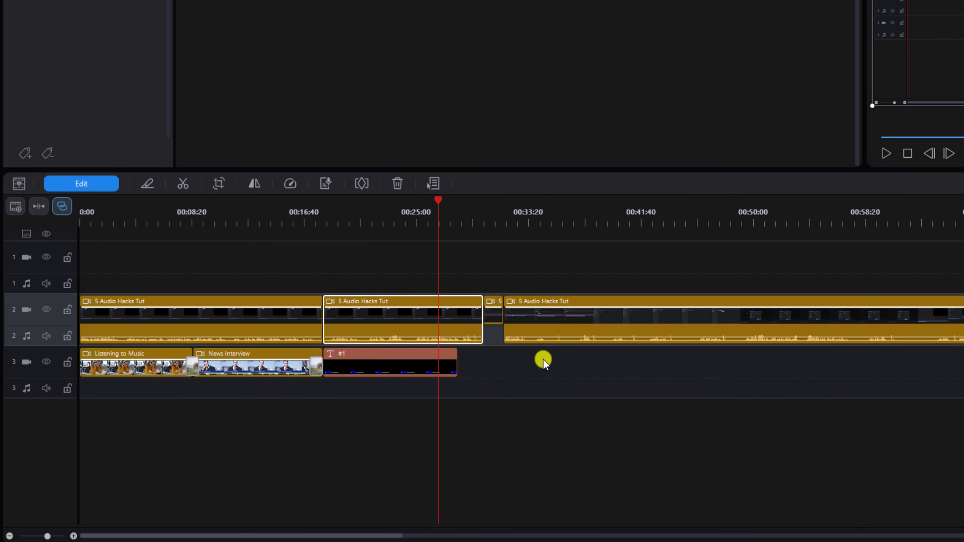
- Move all clips back up to track 1 and trim the middle clip's end to 00:28:36
click(533, 365)
key(ctrl+a)
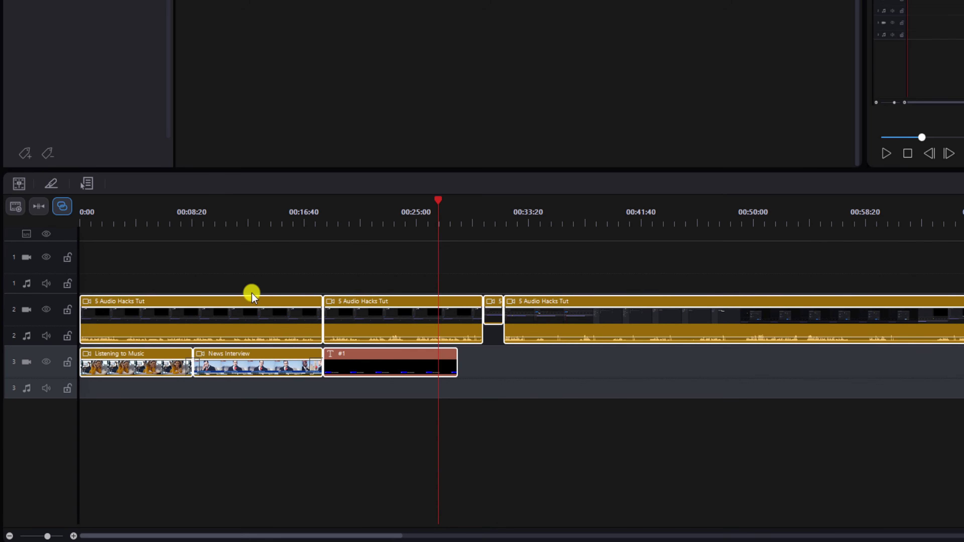
drag(246, 295, 243, 274)
click(488, 335)
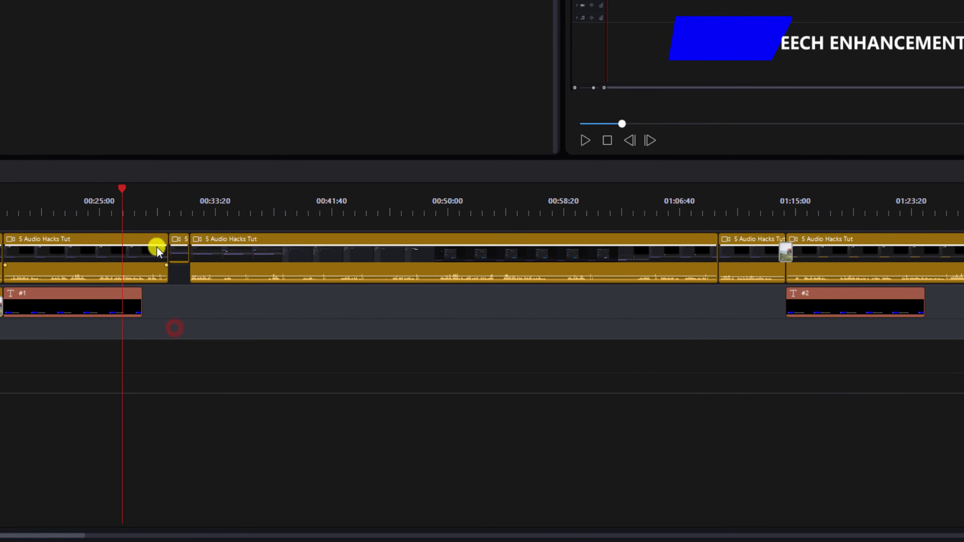
click(156, 240)
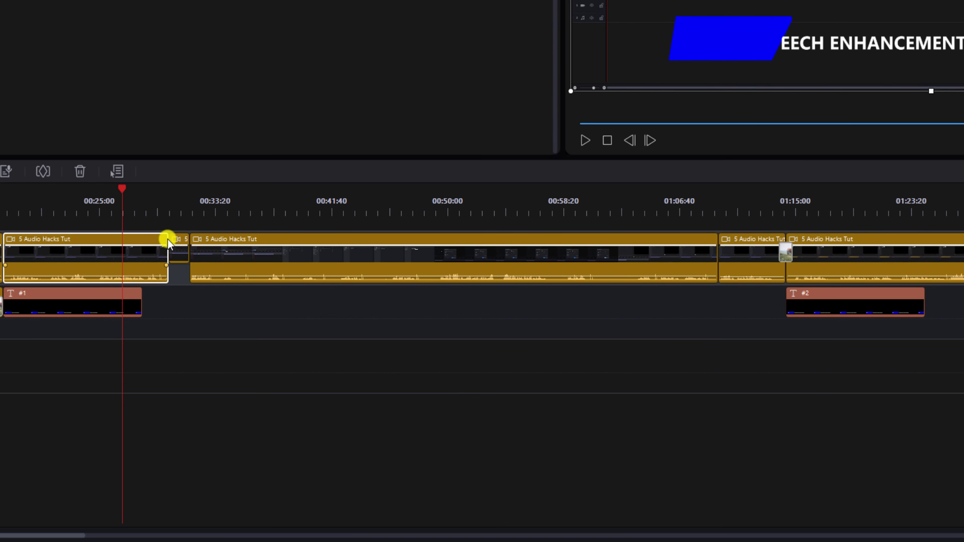
drag(167, 238, 148, 242)
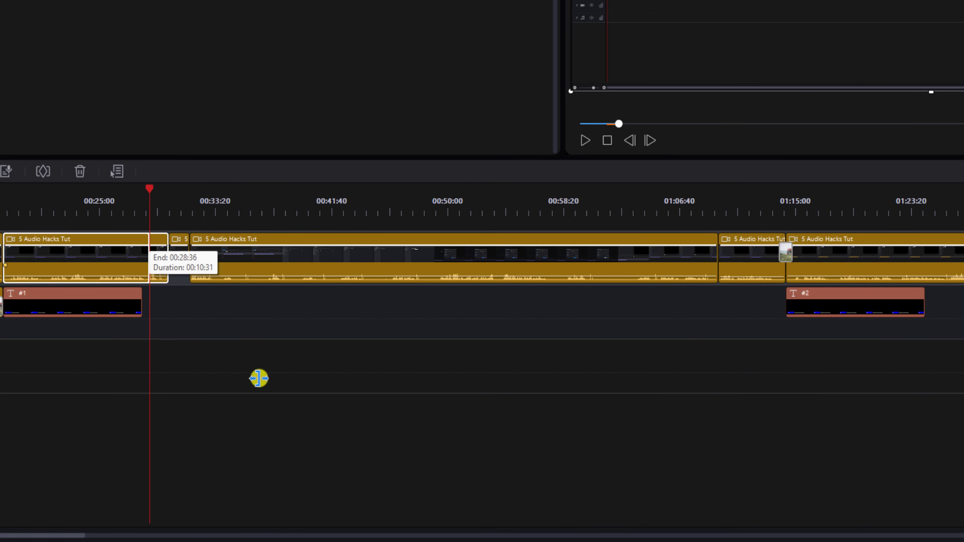